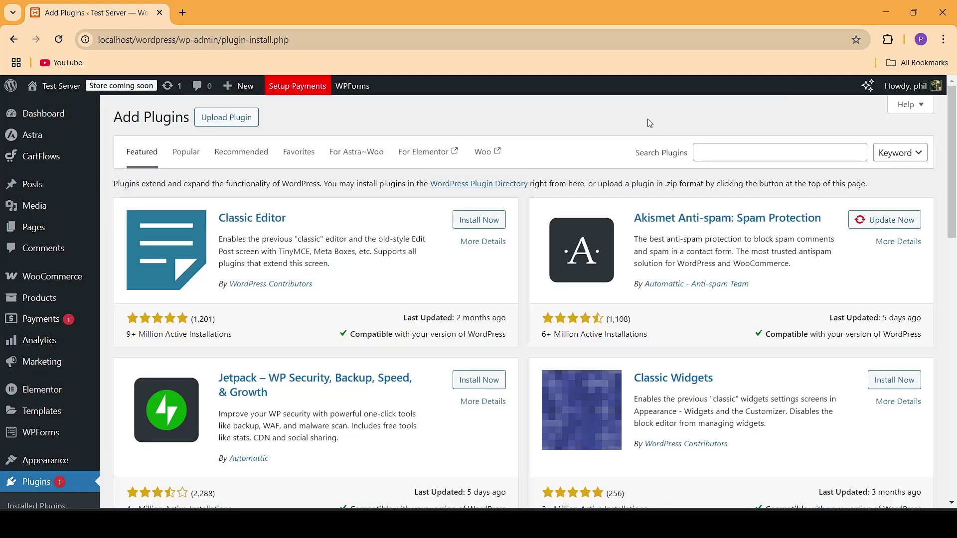
- Search the plugin directory for 'litespeed cache', then install and activate LiteSpeed Cache
click(725, 151)
text(litespeed cache)
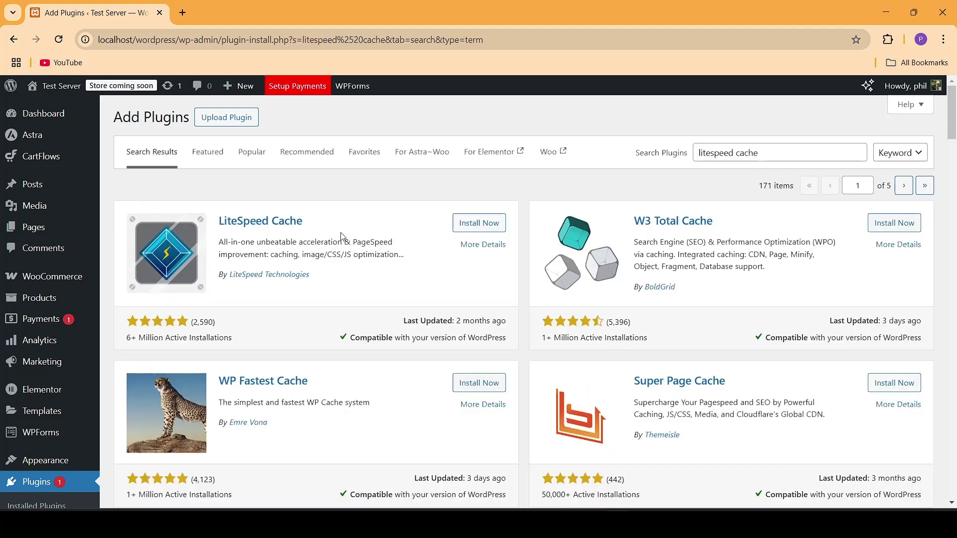
click(486, 224)
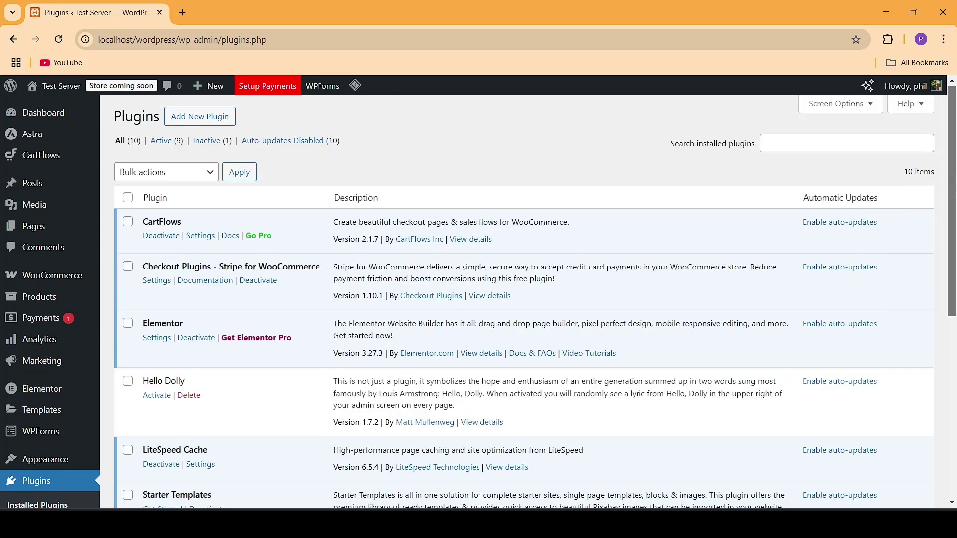
drag(955, 187, 952, 370)
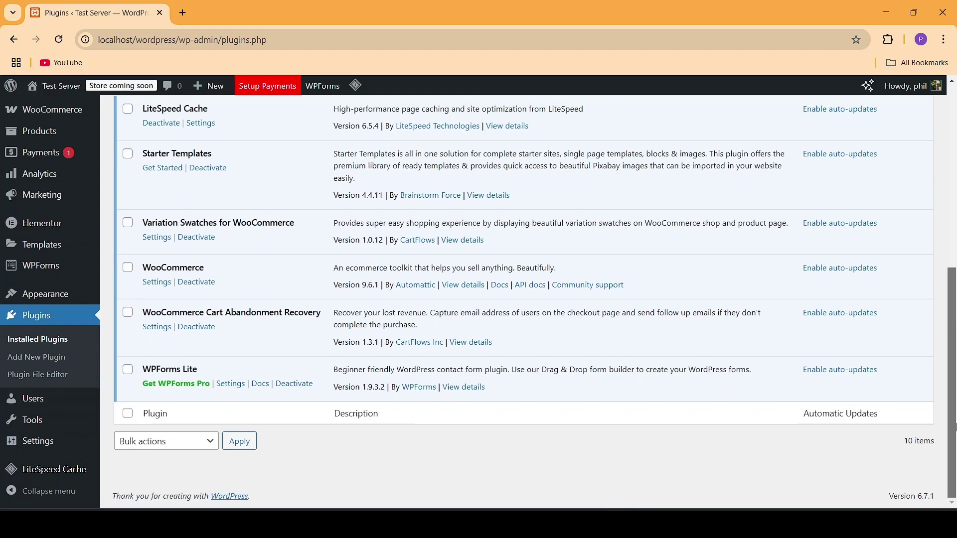
mouse_move(61, 477)
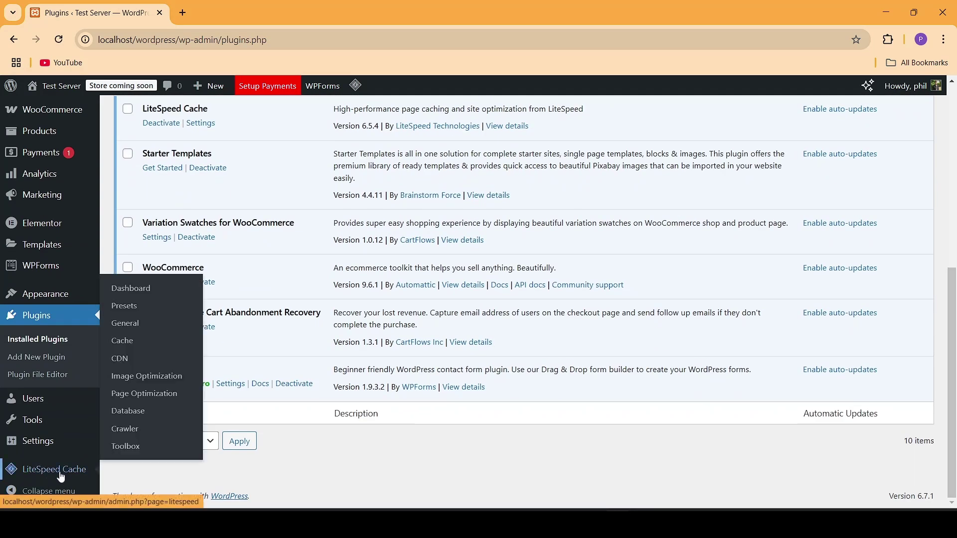
- Set Automatically Upgrade to ON in LiteSpeed General settings, save, and go to Page Optimization
click(123, 323)
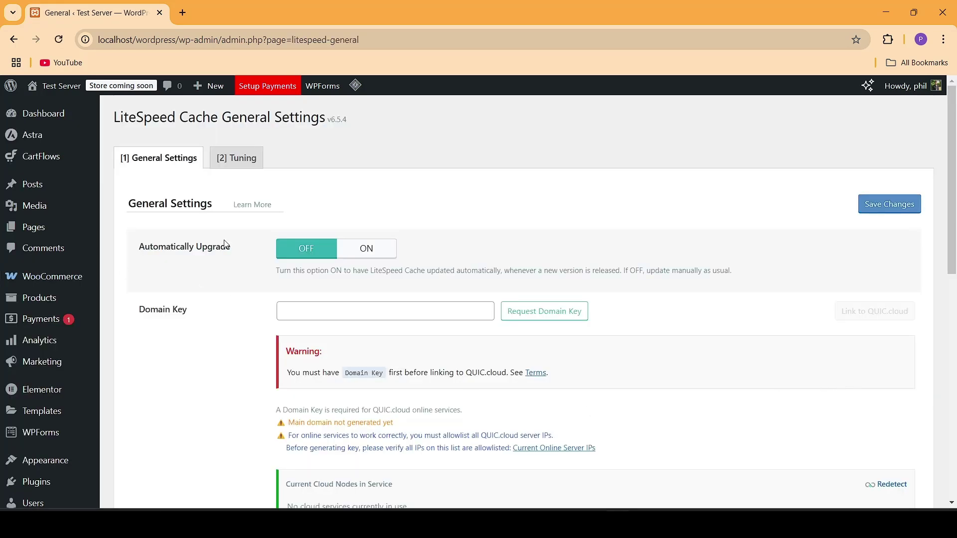
click(367, 248)
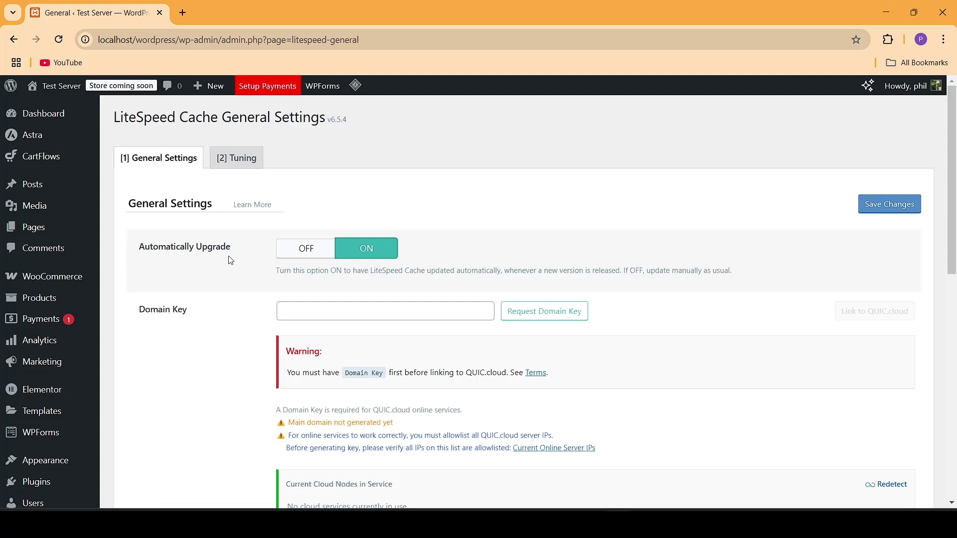
click(887, 208)
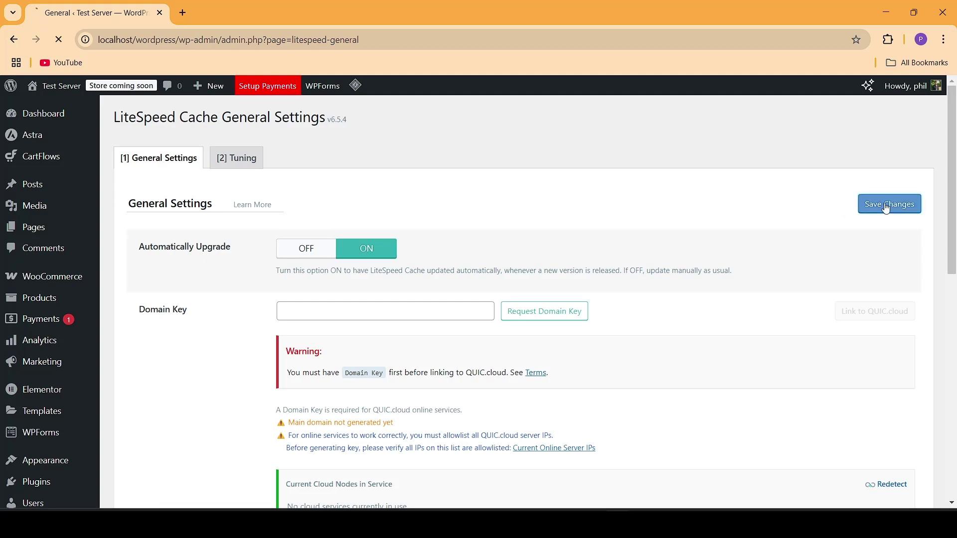
drag(953, 172, 955, 341)
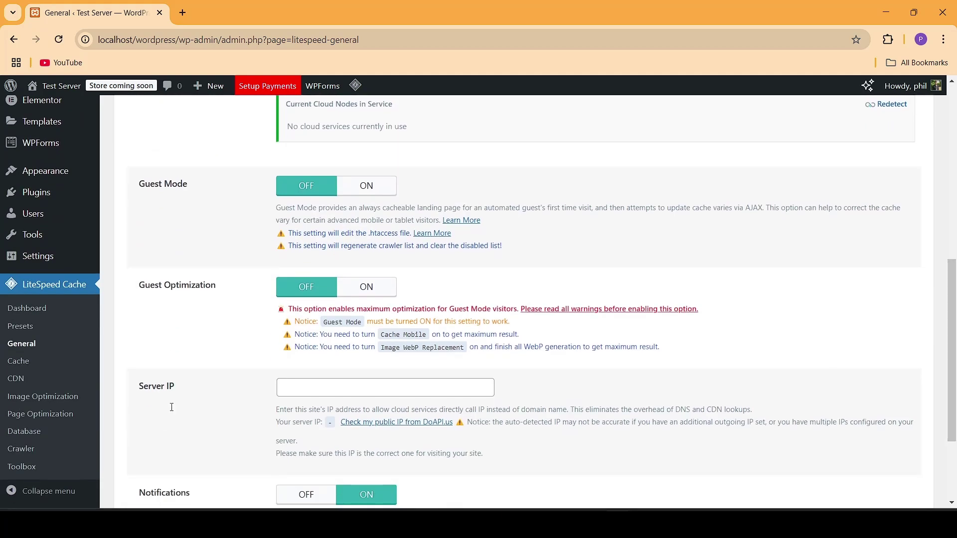
click(49, 417)
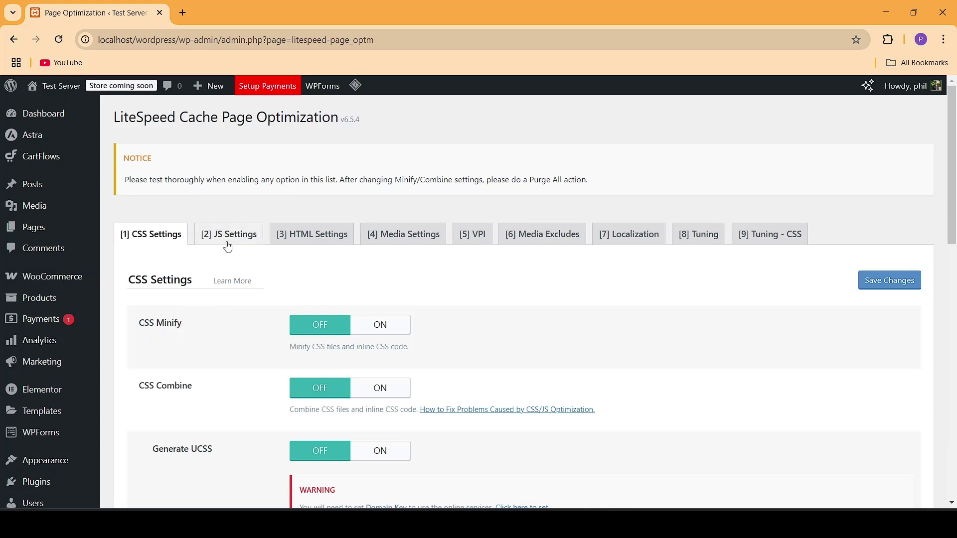
- Turn CSS Minify and CSS Combine ON, set Font Display Optimization to Swap, and save
click(375, 327)
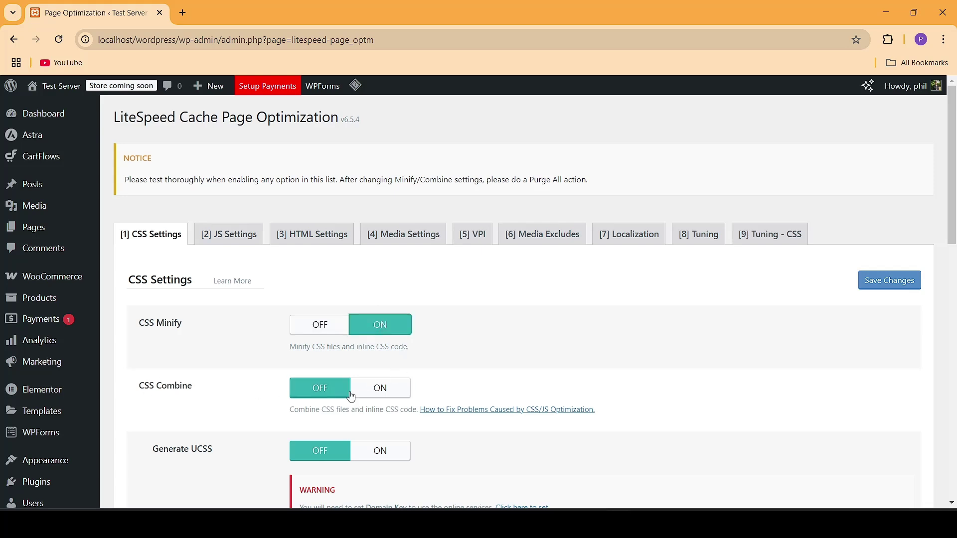
click(369, 391)
scroll(201, 393, down, 5)
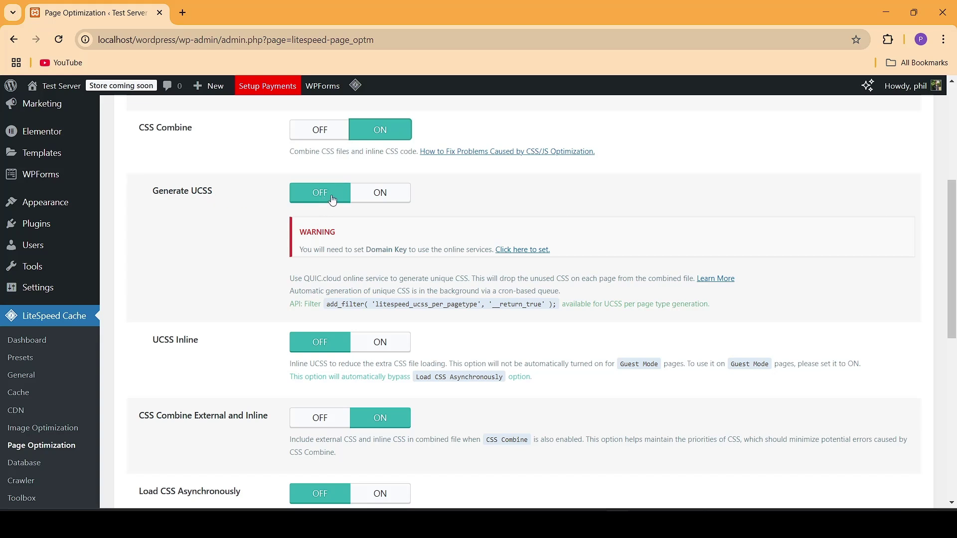
scroll(170, 363, down, 9)
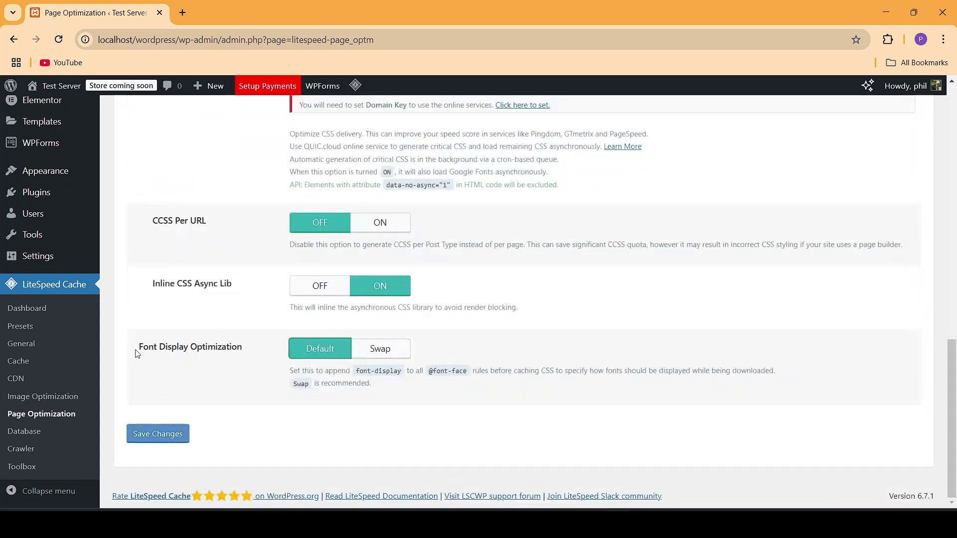
click(380, 349)
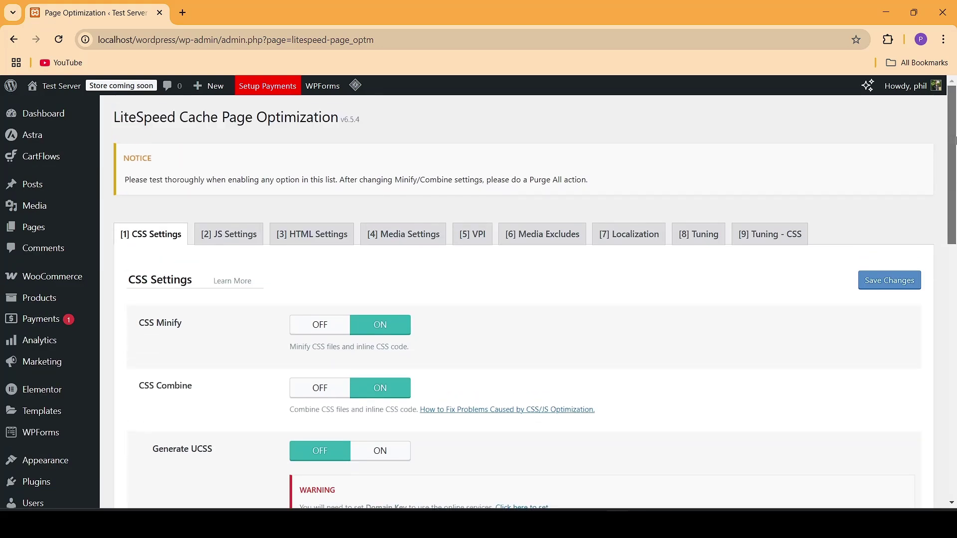
scroll(896, 413, down, 3)
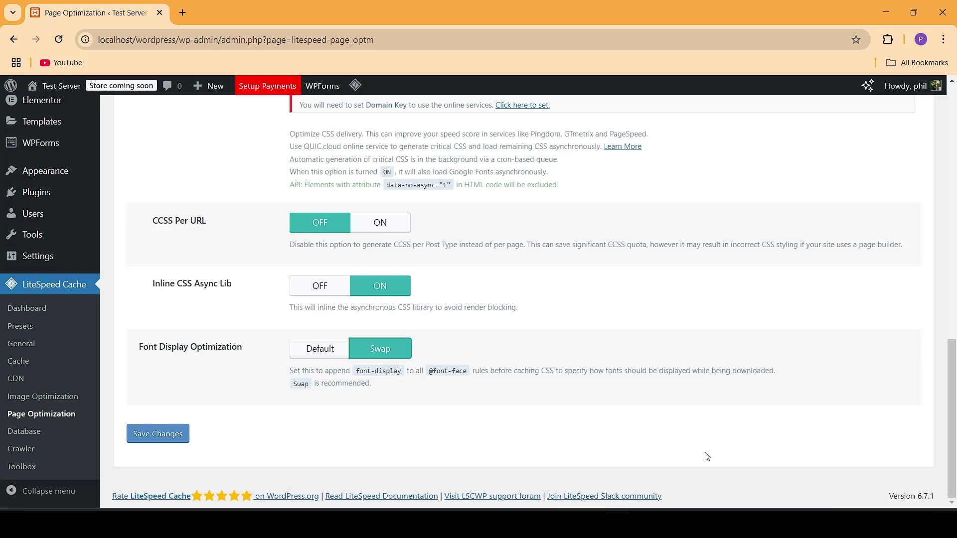
click(168, 434)
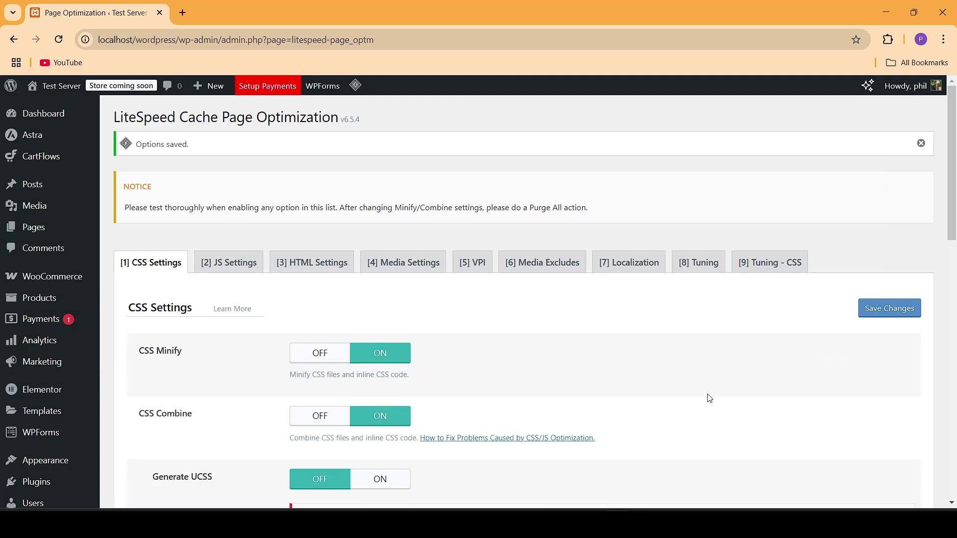
- On the JS Settings tab, switch JS Minify and JS Combine ON and save
click(229, 262)
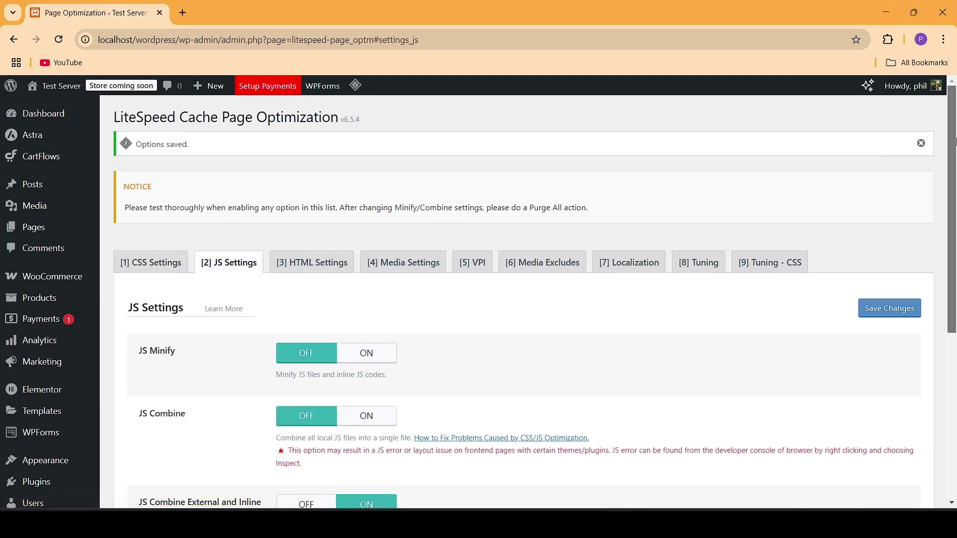
scroll(955, 227, down, 3)
click(368, 205)
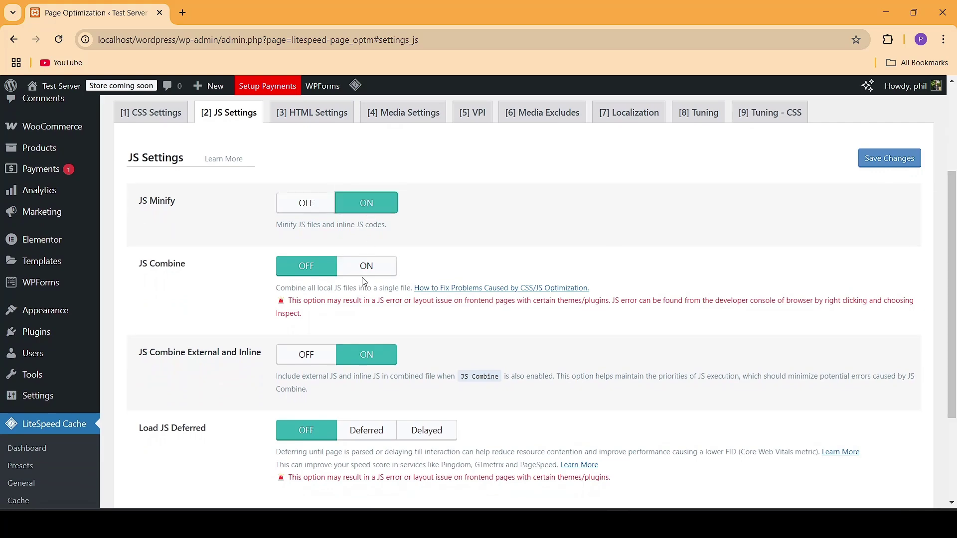
click(374, 274)
click(889, 158)
- Set Load JS Deferred to Deferred and save the JS settings
scroll(173, 335, down, 5)
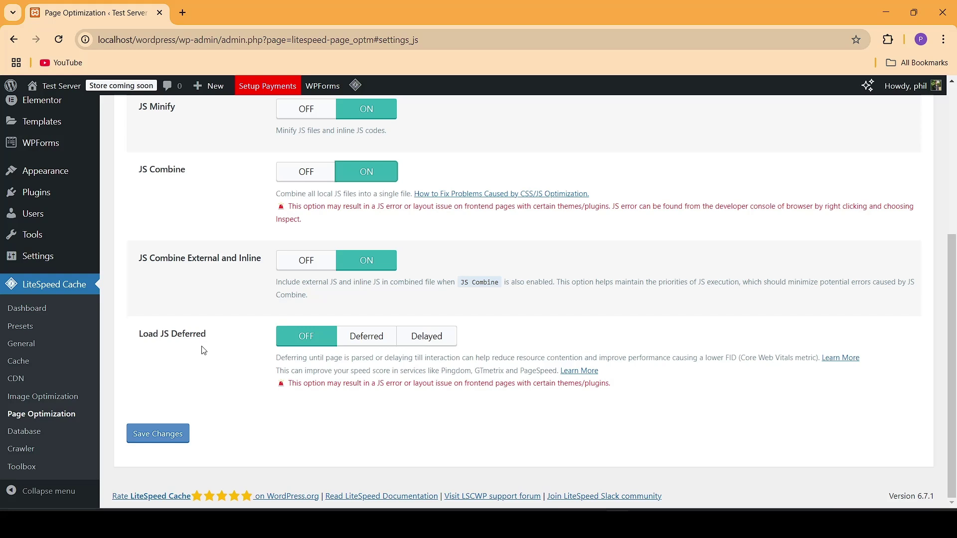
click(355, 343)
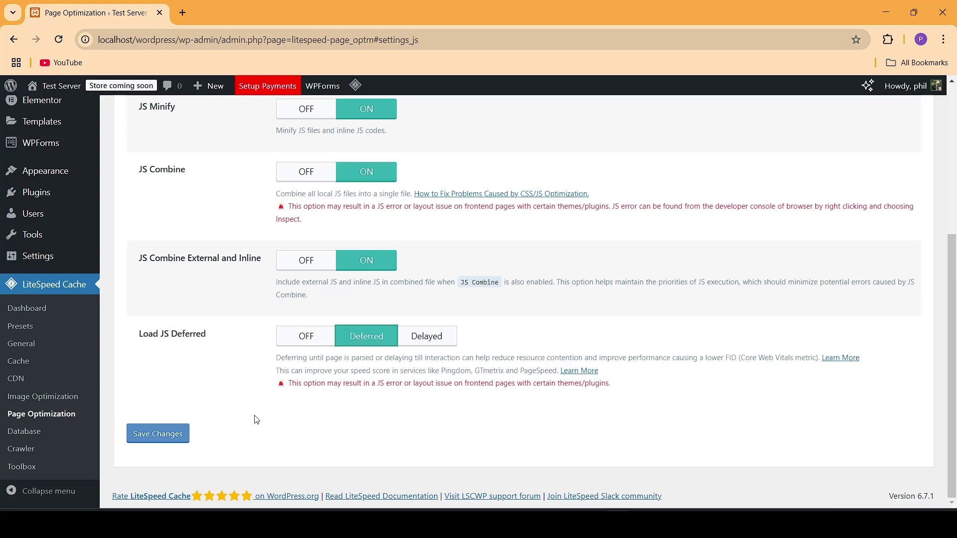
click(170, 439)
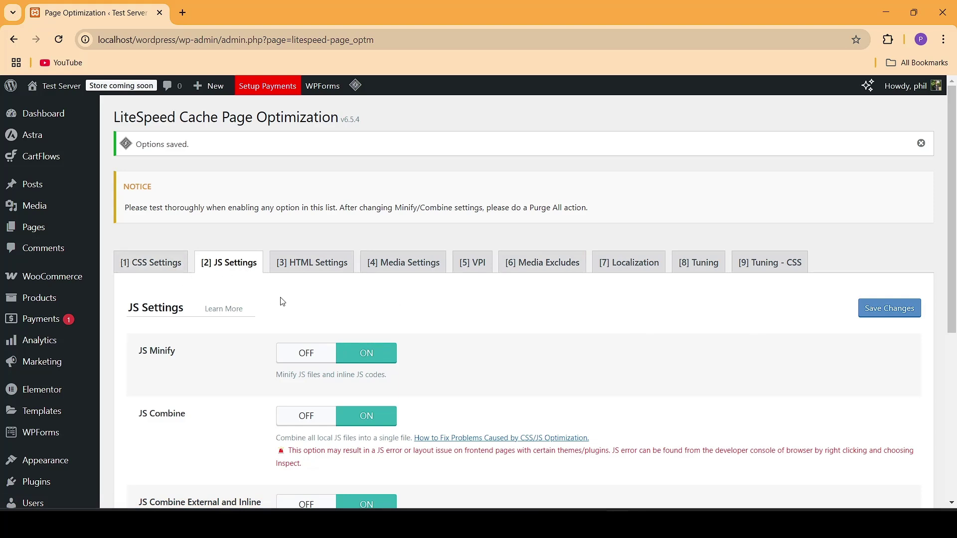
- On the HTML Settings tab, switch HTML Minify and DNS Prefetch Control ON
click(281, 268)
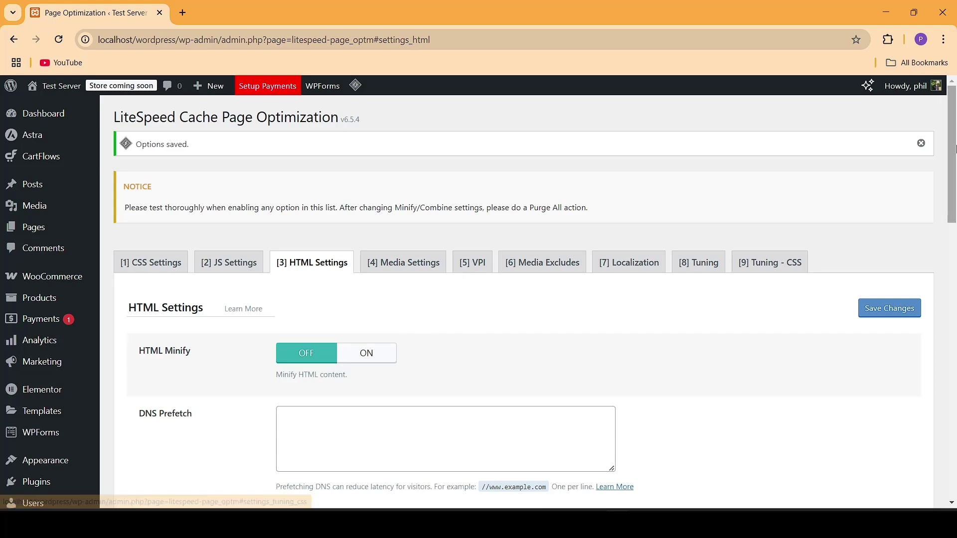
scroll(249, 245, down, 3)
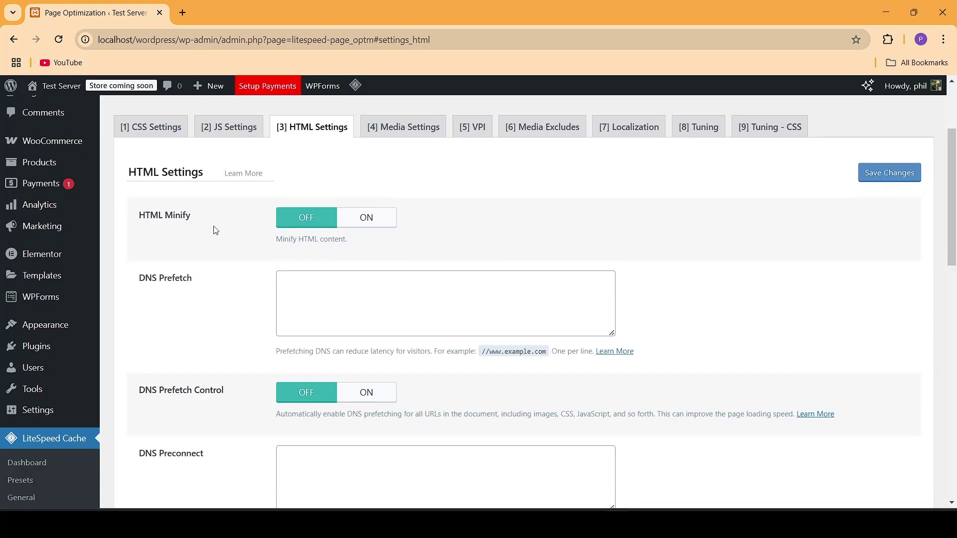
click(372, 221)
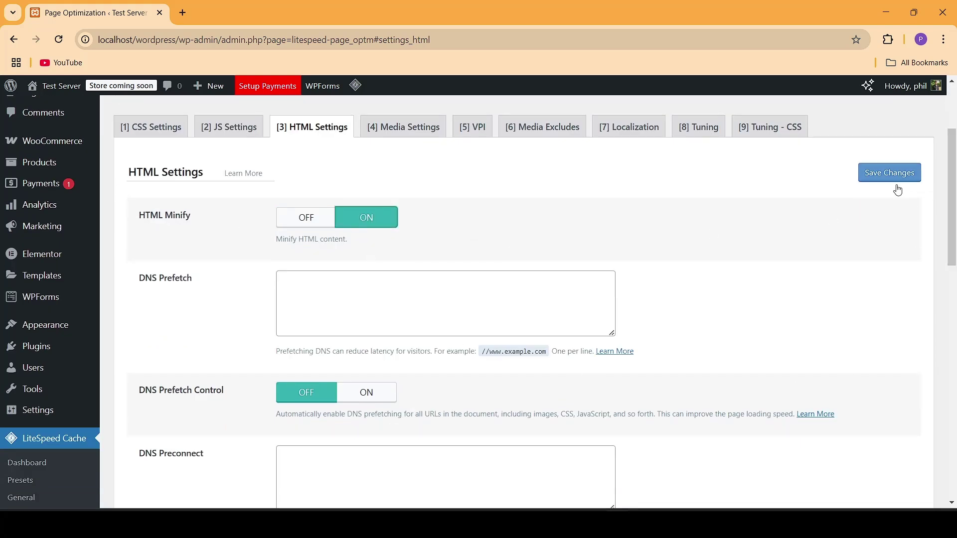
scroll(166, 211, down, 3)
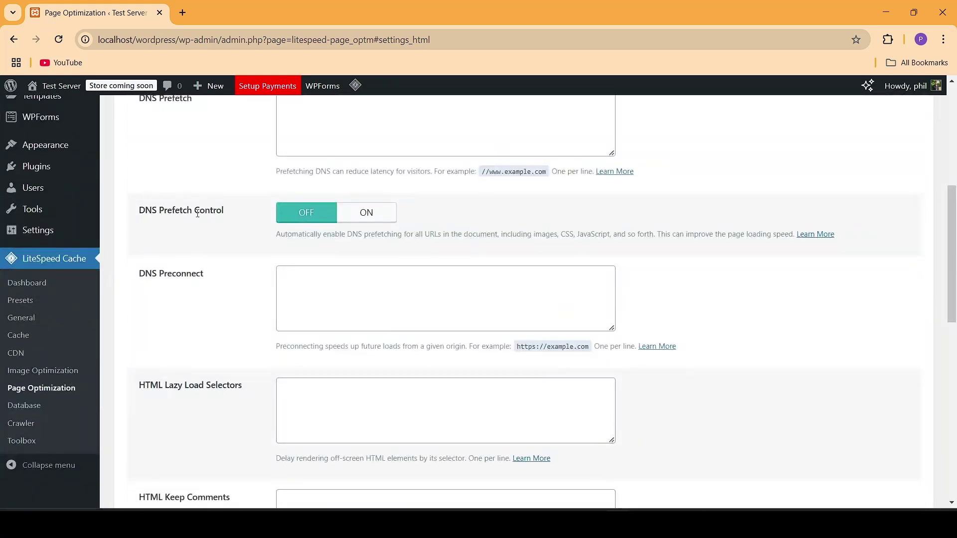
click(366, 213)
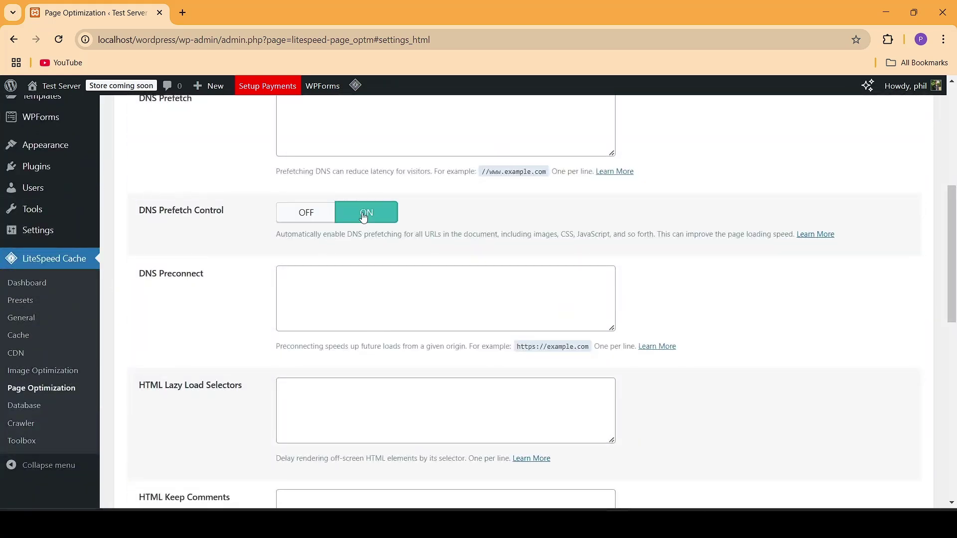
- Turn on async Google Fonts, Google Fonts removal, Emoji removal and Noscript removal, then save
scroll(934, 253, down, 10)
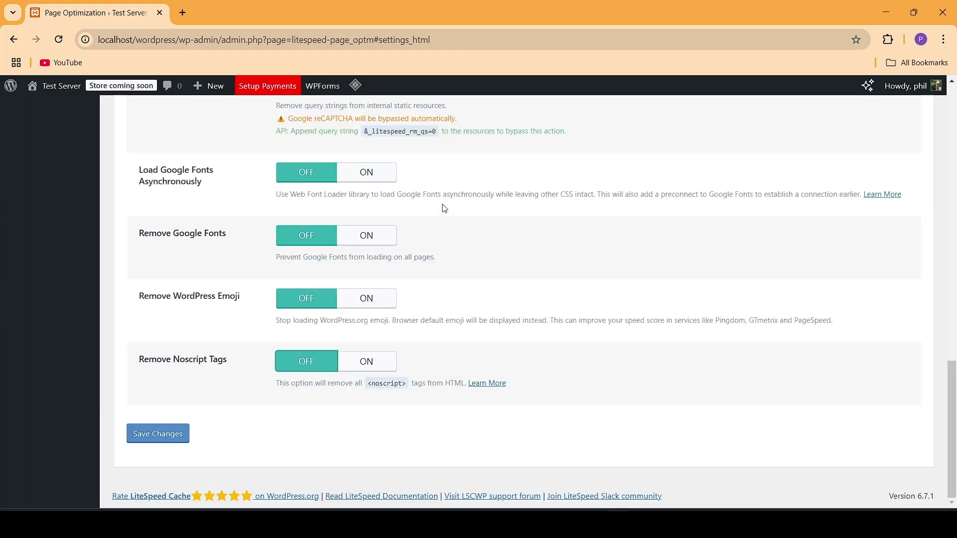
click(368, 172)
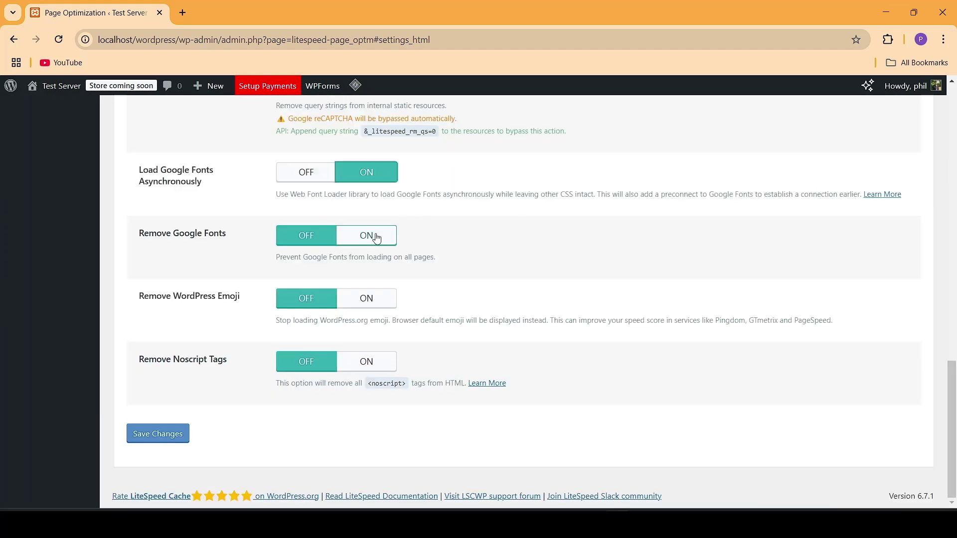
click(373, 235)
click(375, 298)
click(372, 361)
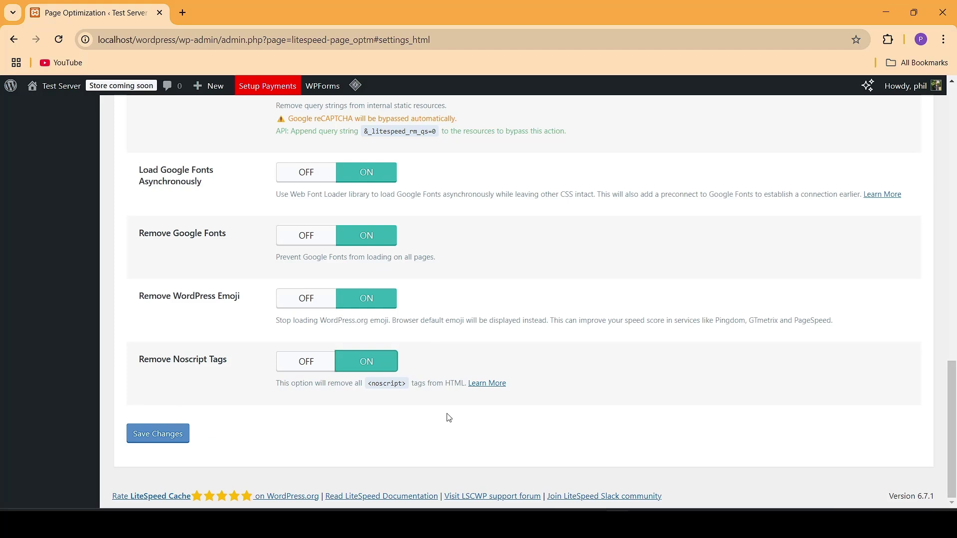
click(177, 435)
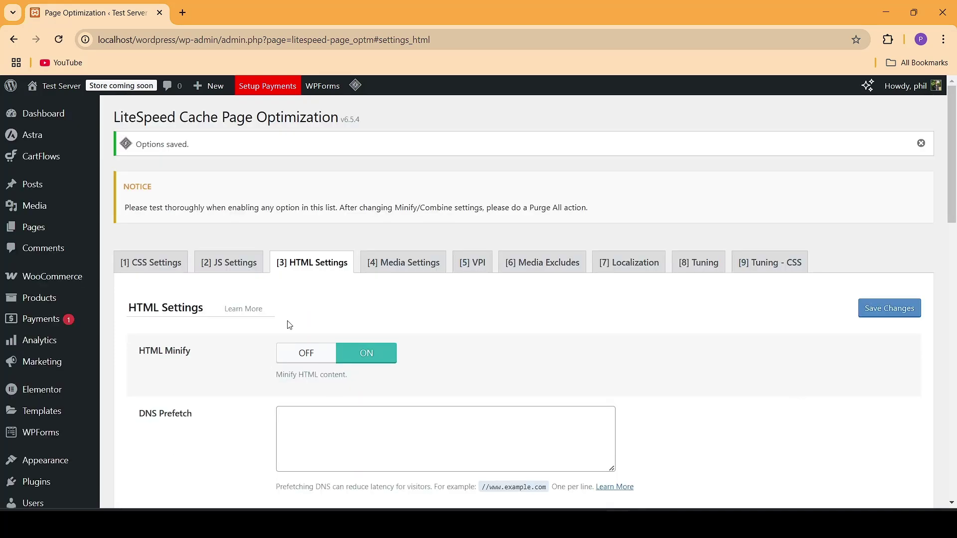
- On the Media Settings tab, switch Lazy Load Images ON and save
click(413, 263)
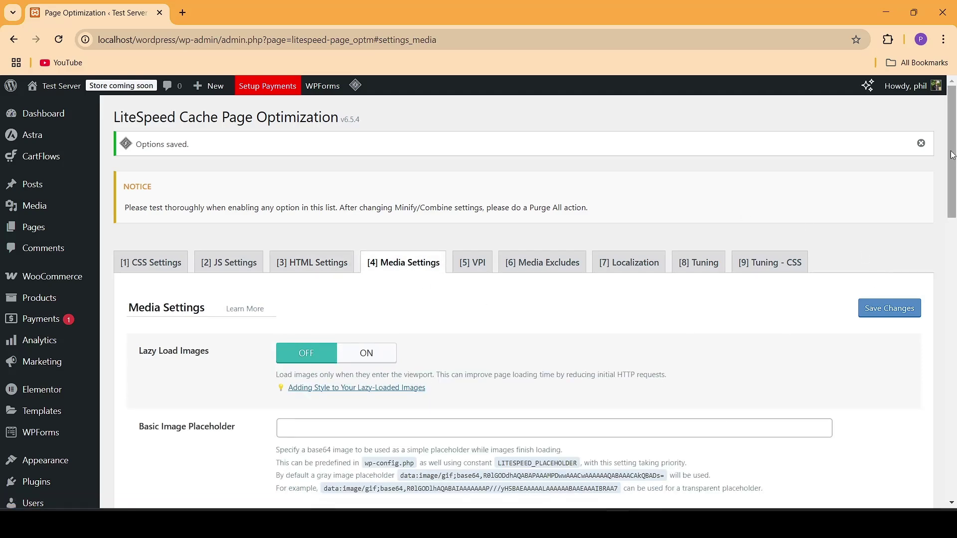
scroll(847, 209, down, 4)
click(367, 123)
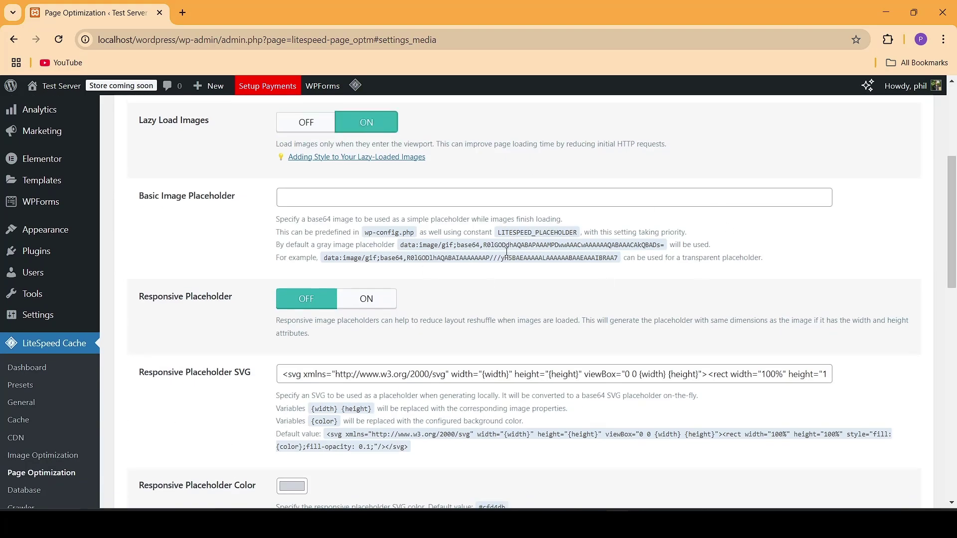
scroll(852, 461, down, 10)
click(173, 435)
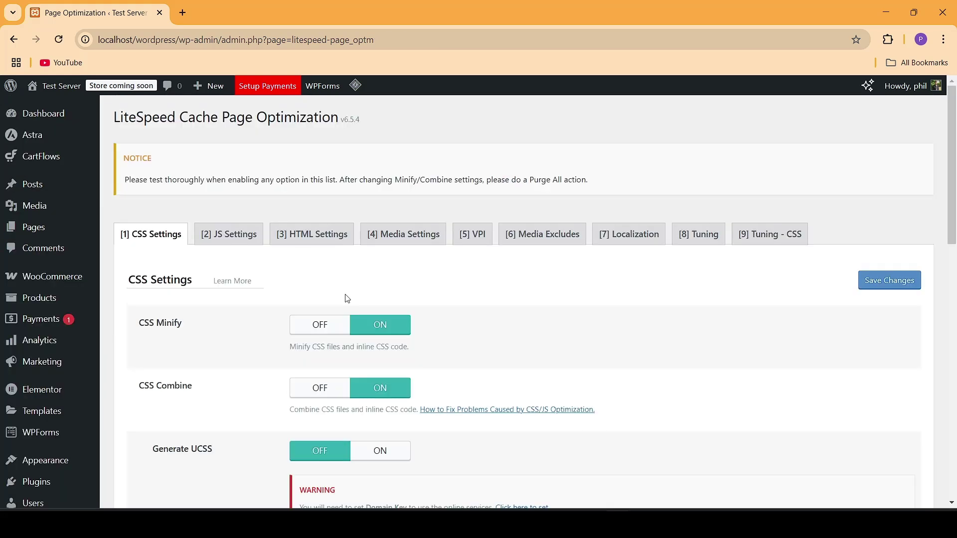
scroll(348, 299, down, 6)
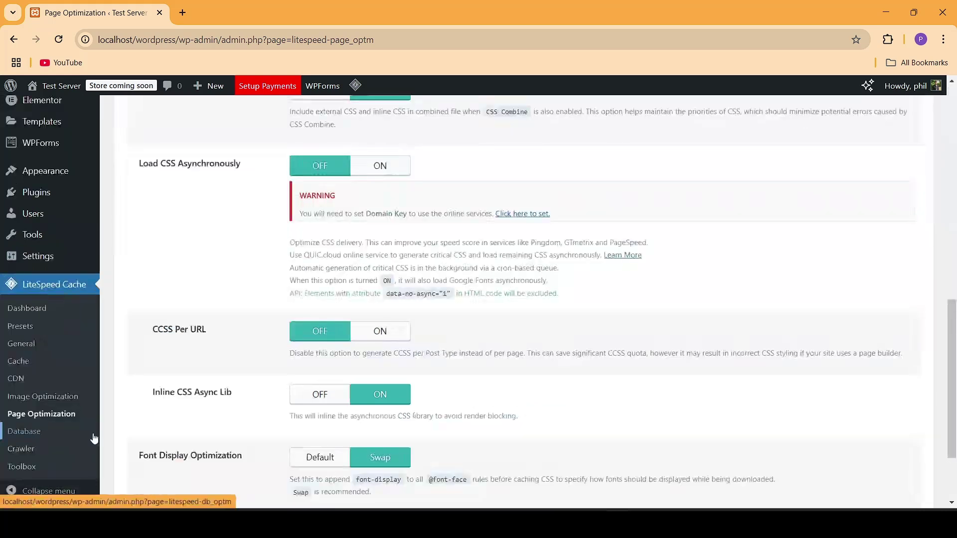
- Run Clean All on LiteSpeed's Database Manage tab, reducing cleanup items from 133 to 40
click(31, 440)
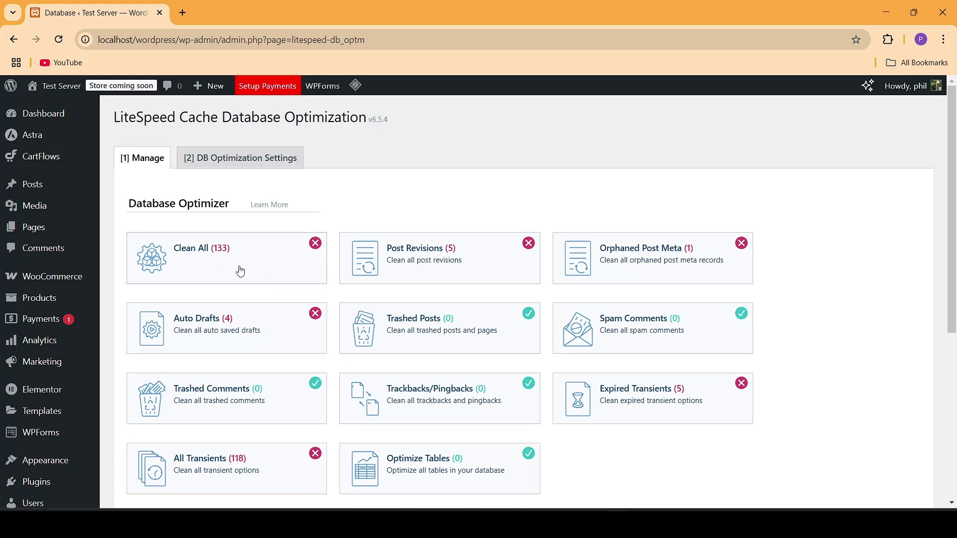
click(199, 262)
drag(233, 151, 139, 154)
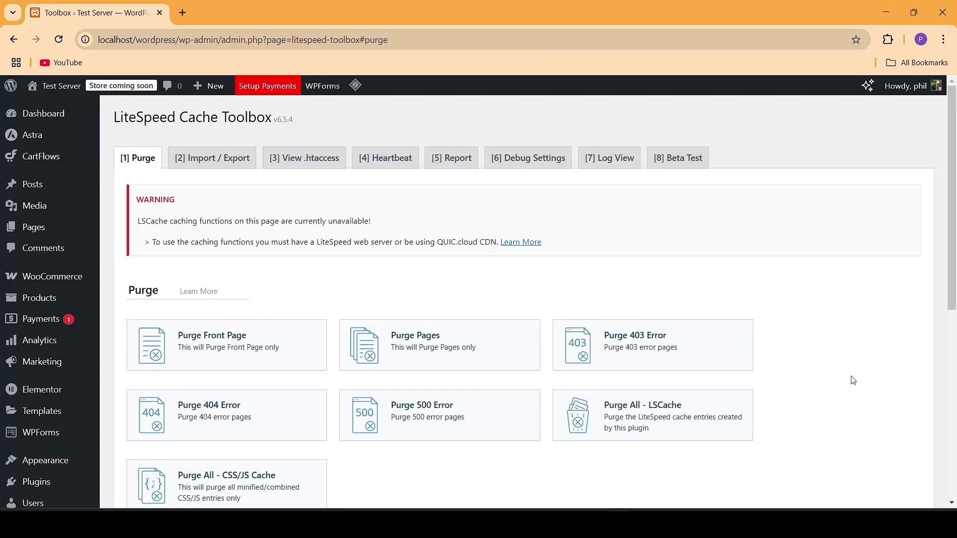
- On the Toolbox Purge tab, run Purge All - CSS/JS Cache
drag(953, 255, 954, 445)
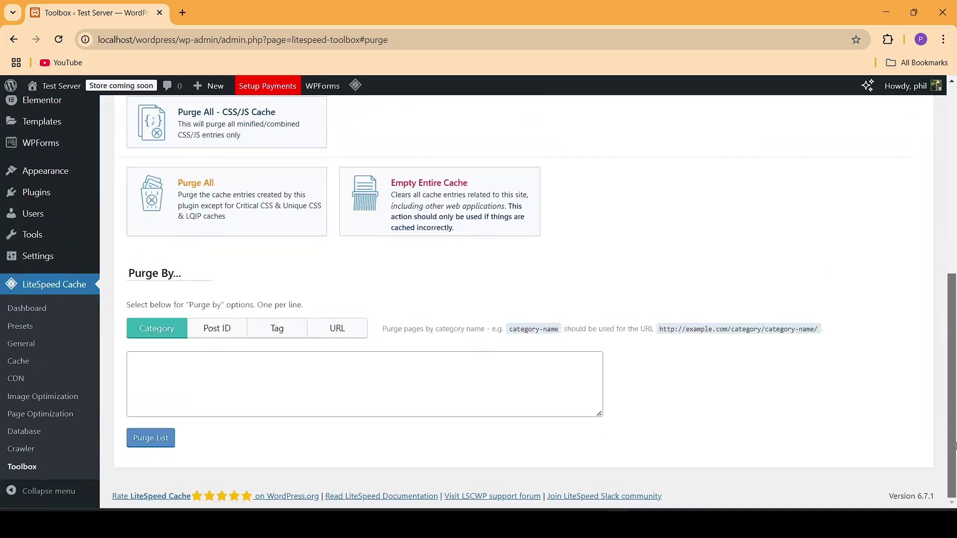
drag(955, 408, 953, 219)
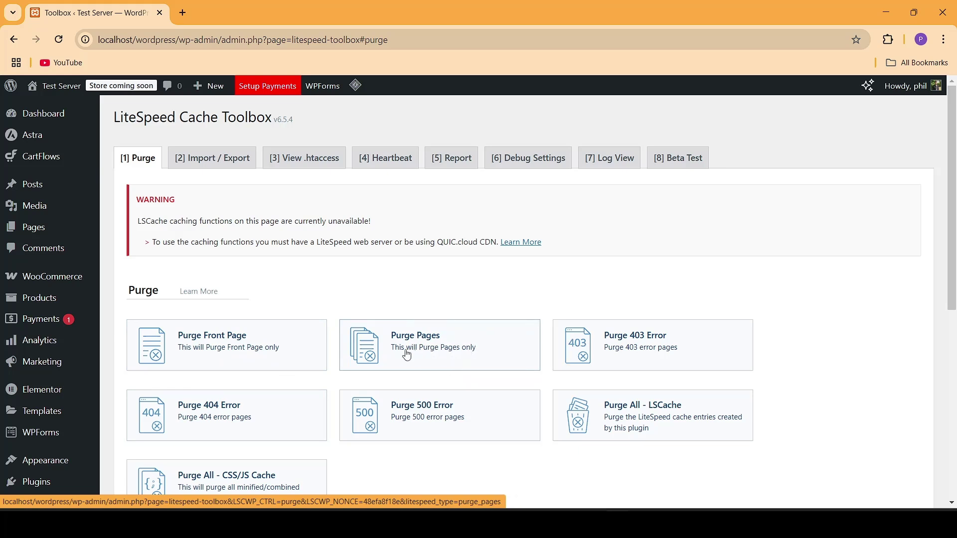
scroll(283, 369, down, 3)
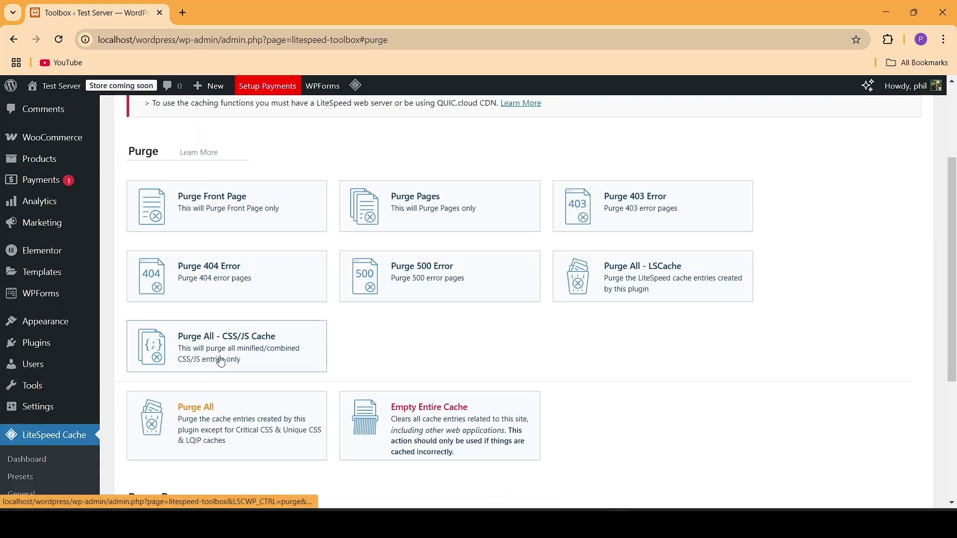
click(268, 353)
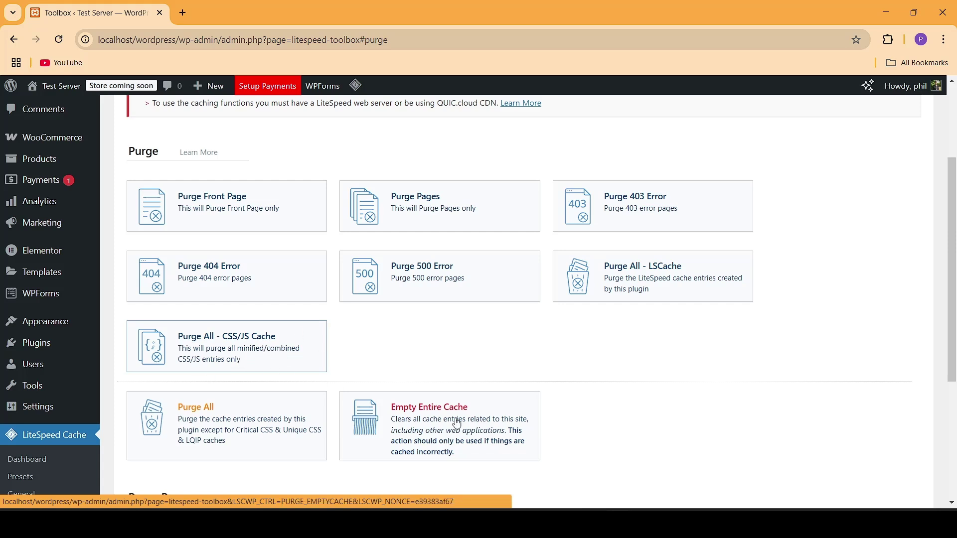